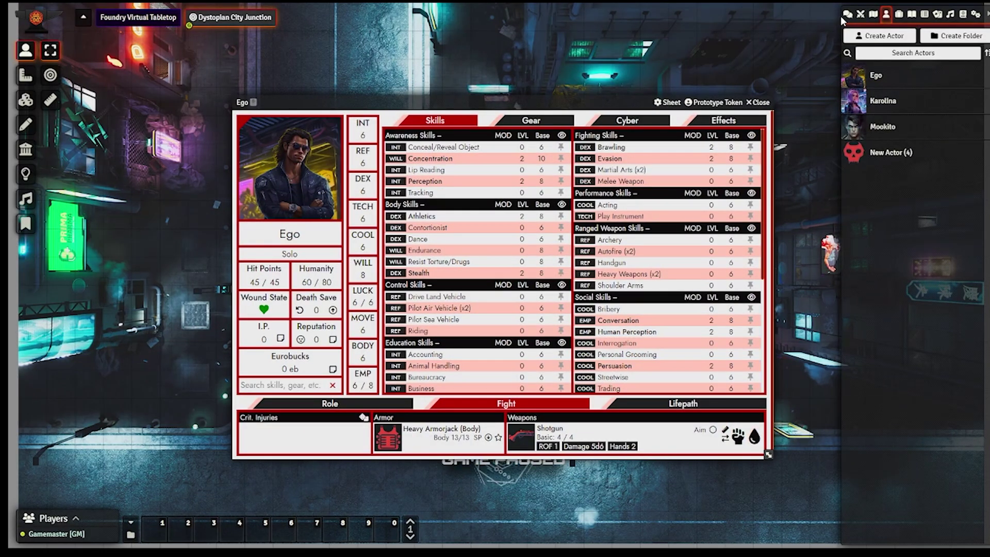
Step: Show the chat log and roll damage for Ego's Shotgun without additional modifiers
left_click(846, 16)
left_click(754, 437)
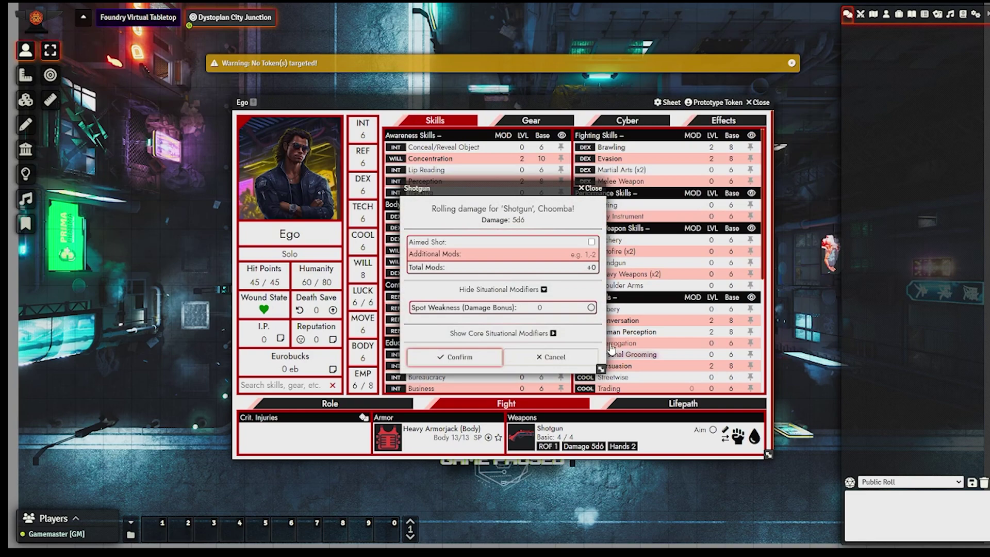
left_click(459, 358)
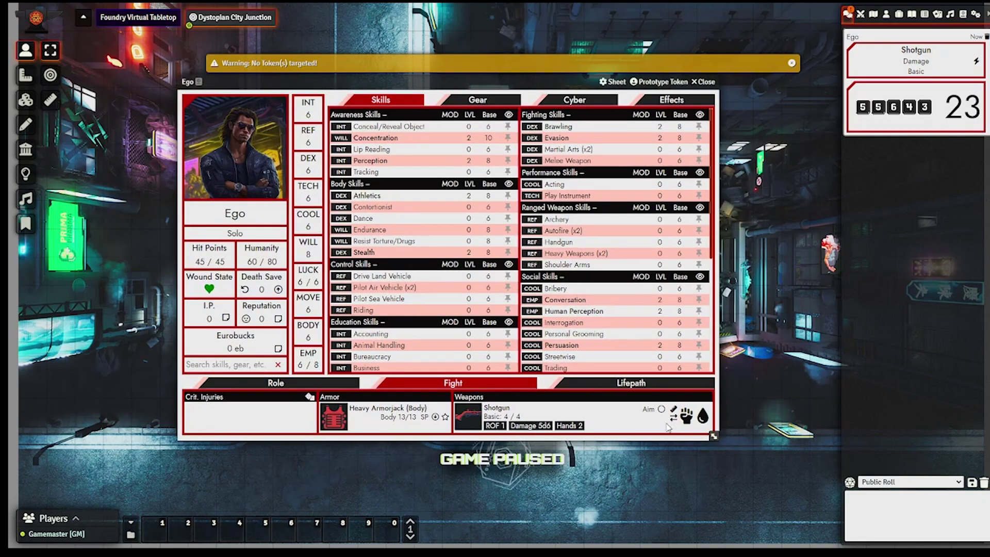
Step: Change the ammo loaded in Ego's Shotgun to Shotgun Shell (Basic)
left_click(674, 416)
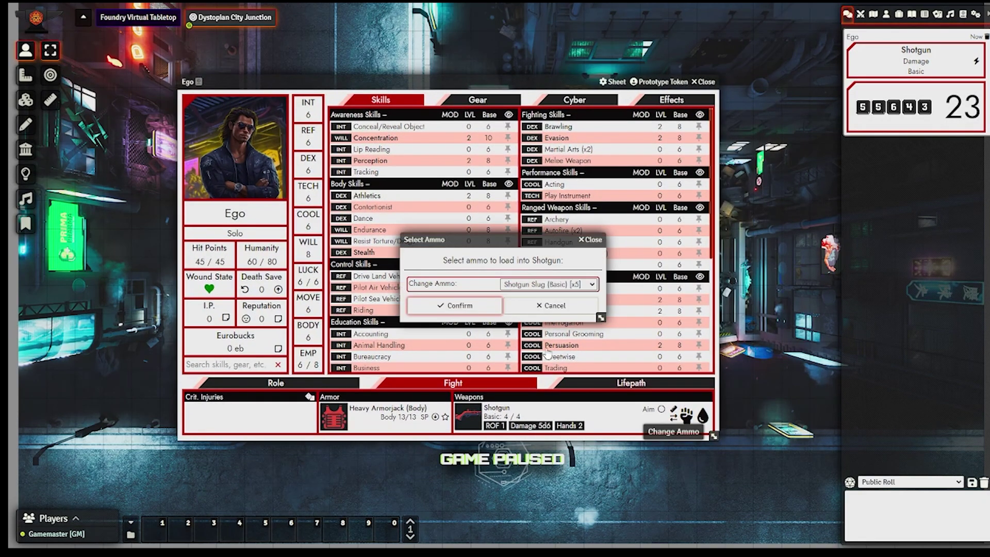
left_click(523, 285)
left_click(536, 318)
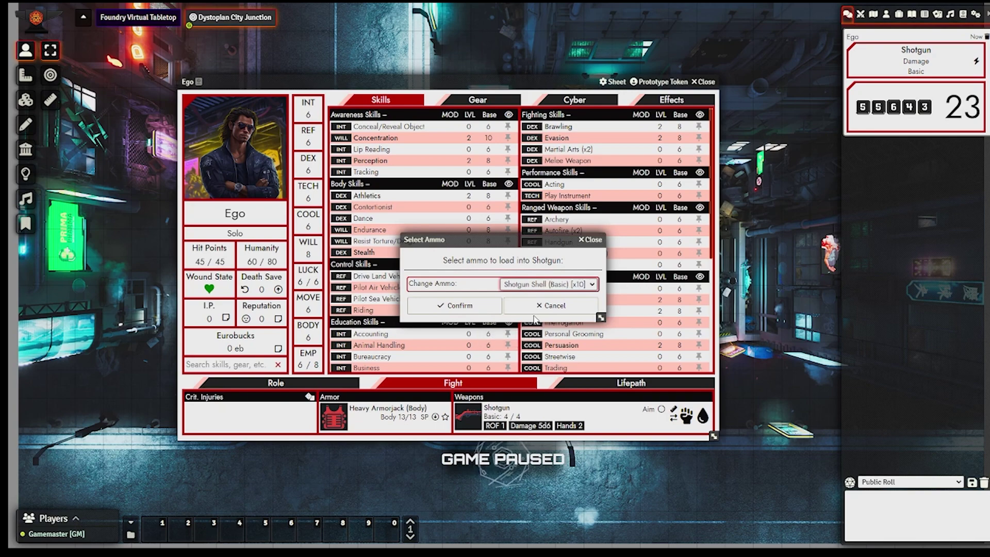
left_click(488, 311)
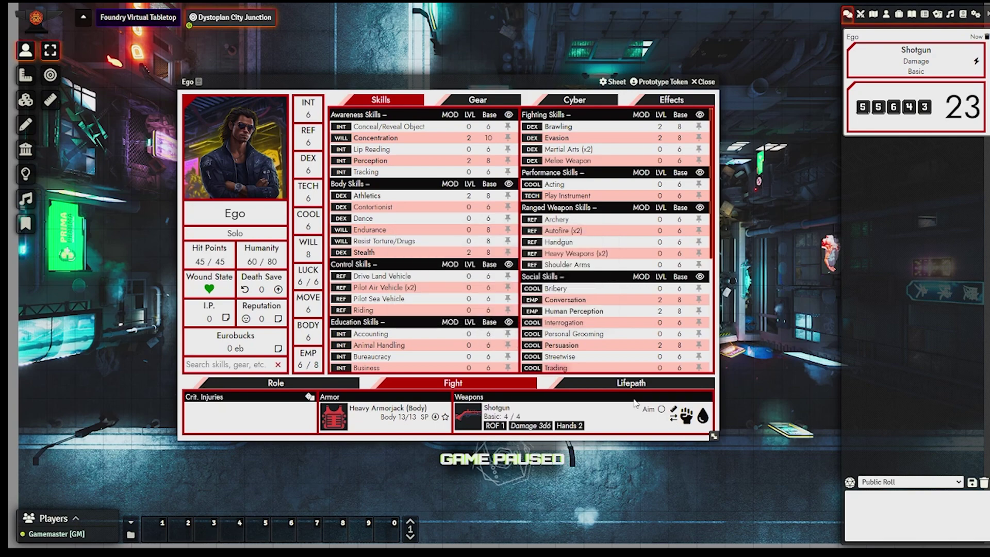
Step: Roll Shotgun damage with the basic shells loaded and close Ego's character sheet
left_click(702, 419)
left_click(481, 363)
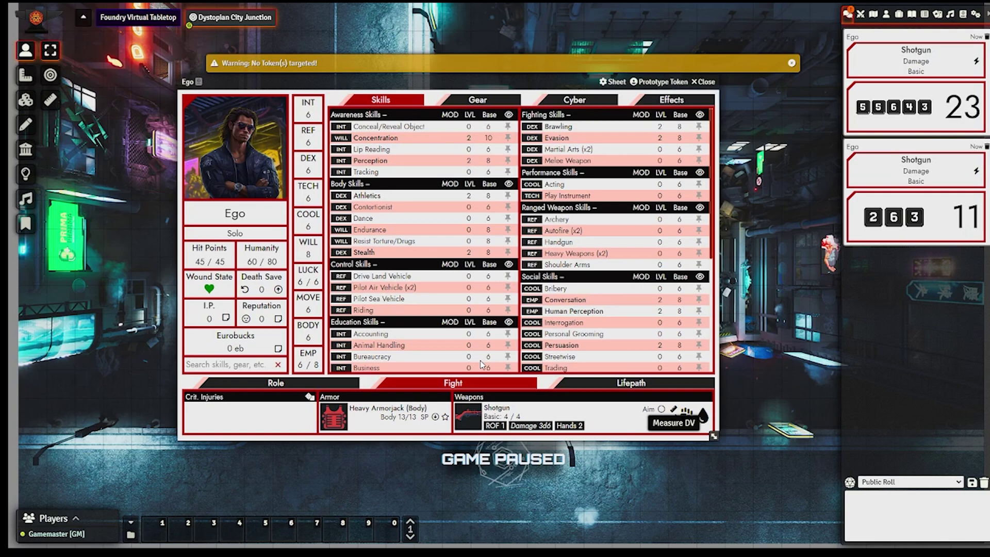
left_click(704, 82)
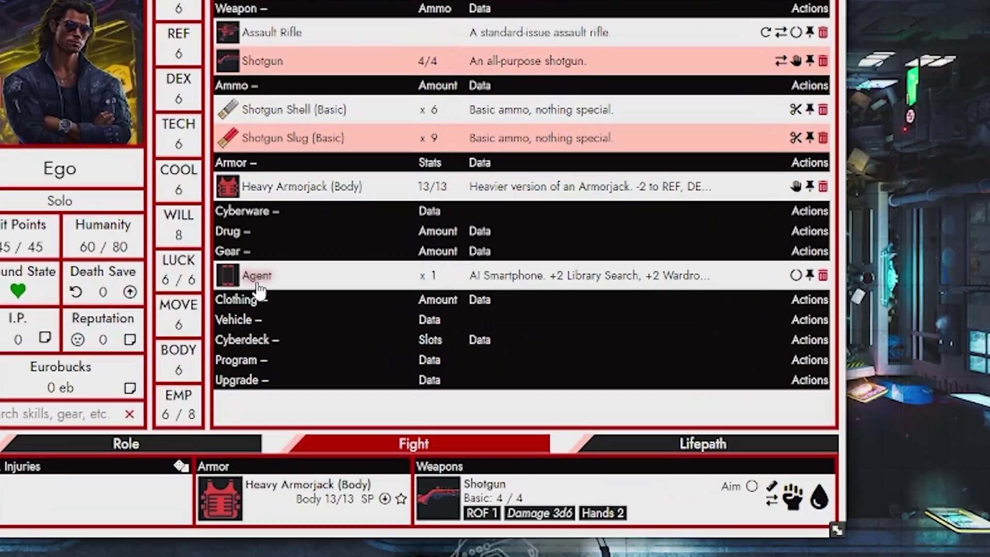
Step: Inspect the Agent item in Ego's gear and the Electronic setting of Mookito's Disposable Cell Phone
left_click(256, 279)
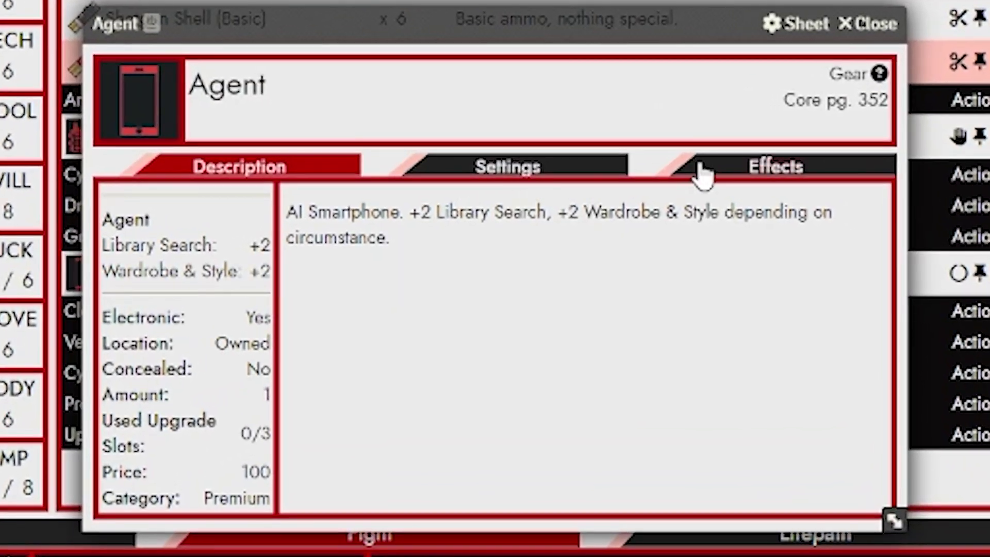
left_click(704, 171)
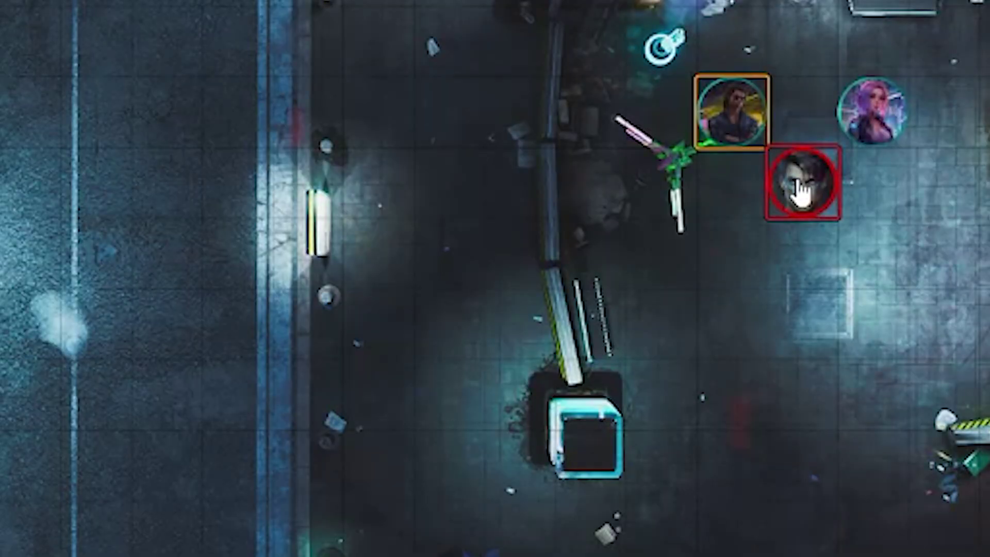
double_click(778, 175)
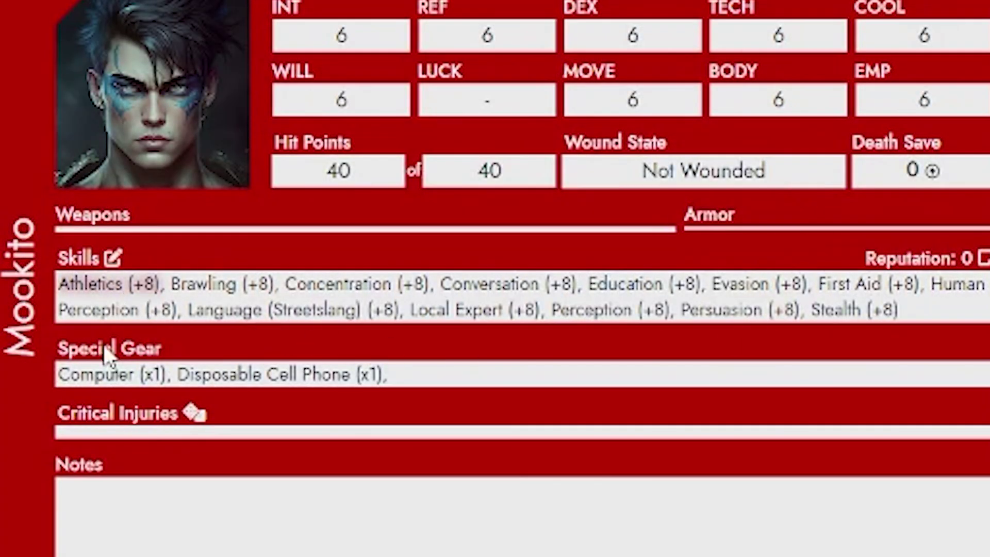
left_click(225, 375)
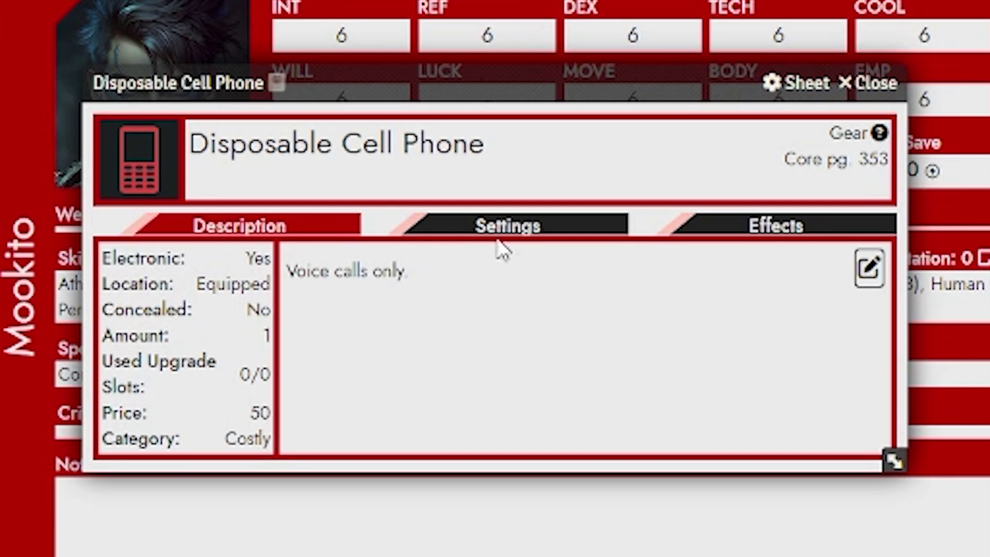
left_click(624, 226)
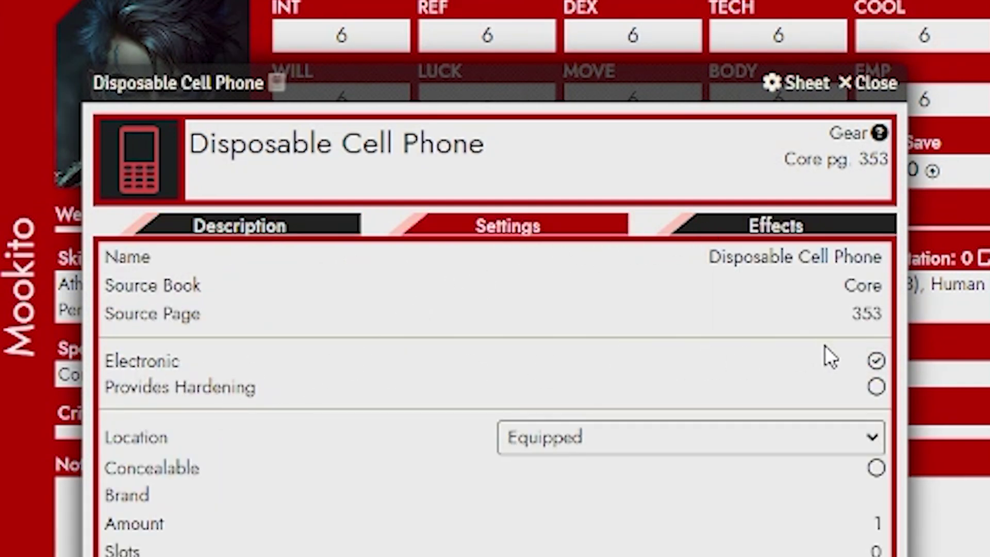
left_click(878, 366)
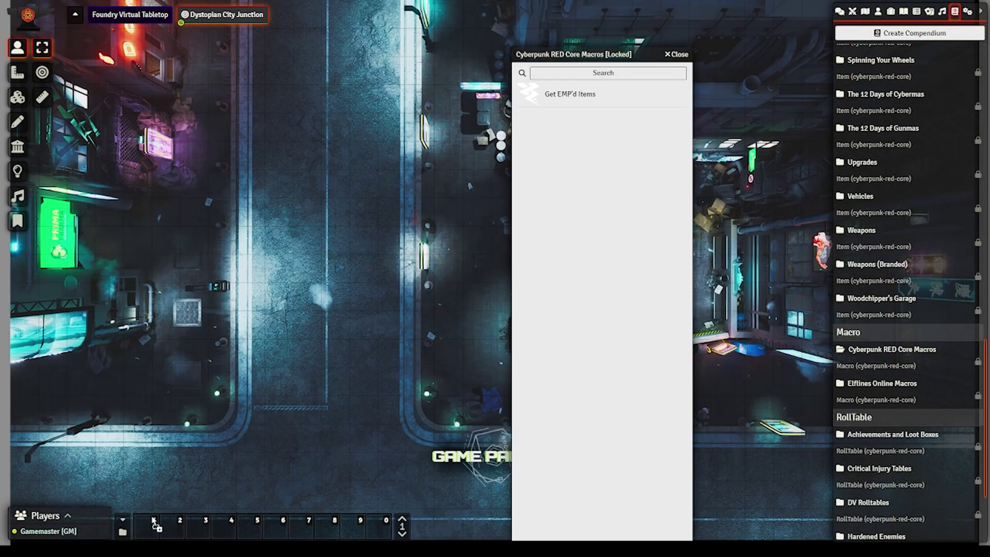
Step: Place the Get EMP'd Items macro in macro slot 1 and run it on Mookito's token
left_click_drag(155, 525, 151, 525)
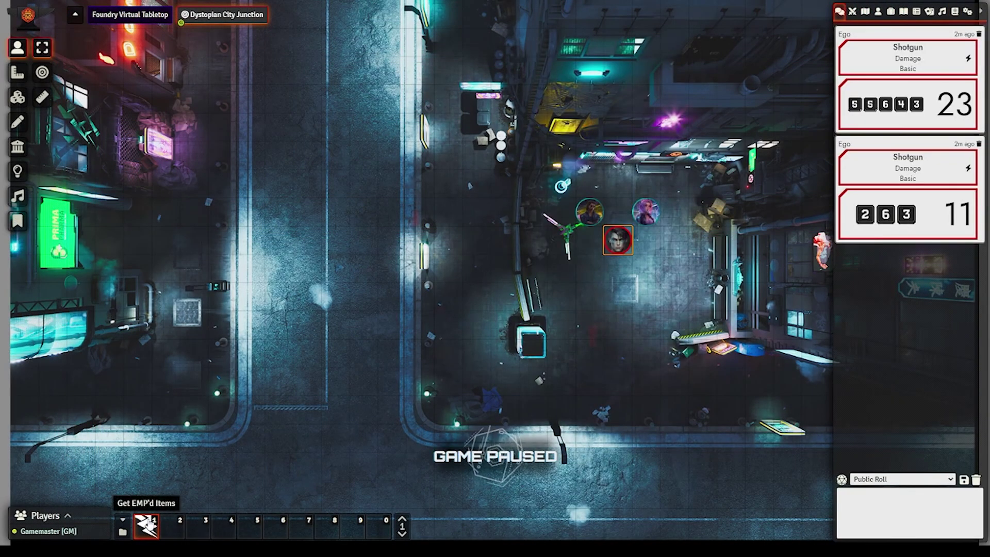
left_click(148, 525)
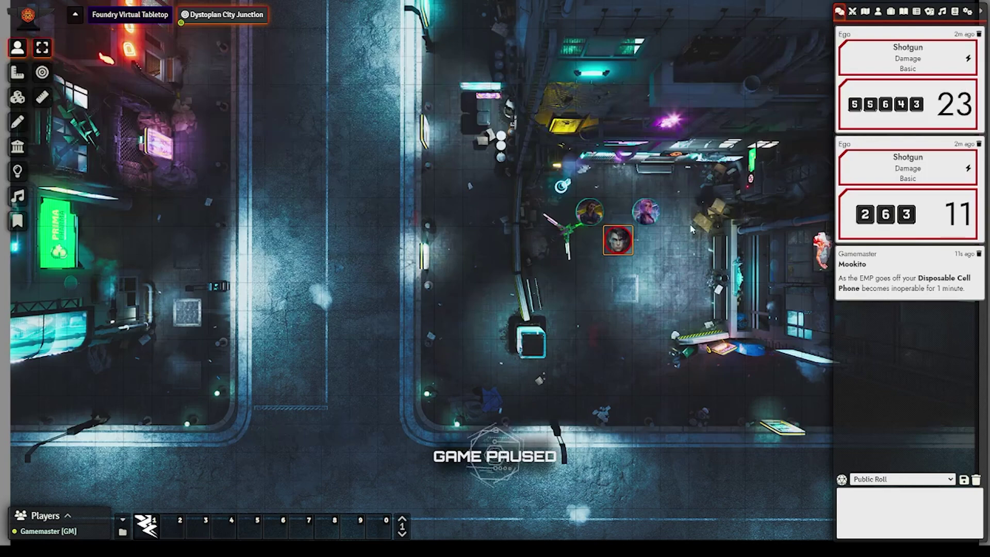
Step: Set the Cyberpunk RED system theme to Dark Mode, save it, and open Ego's sheet at the skills
left_click(590, 211)
left_click(968, 10)
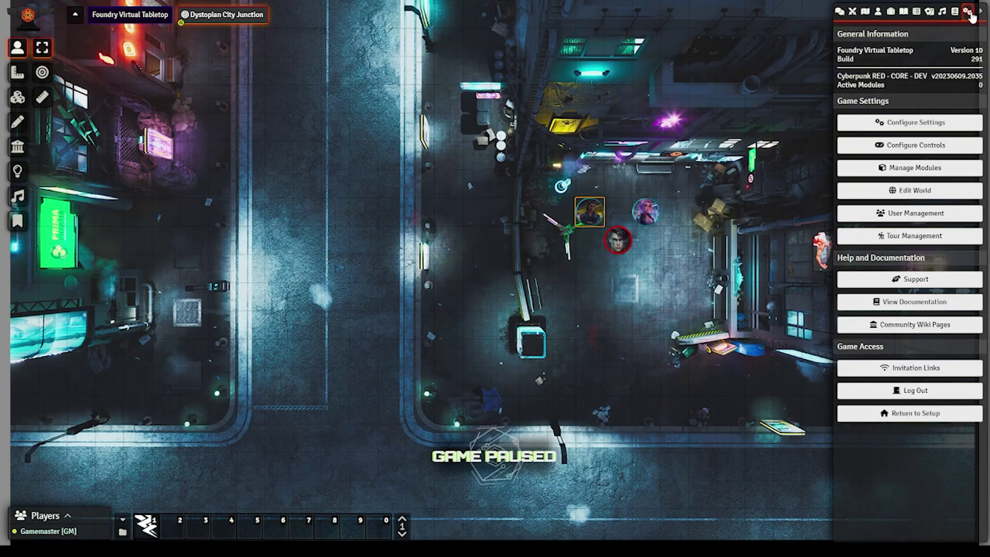
left_click(917, 126)
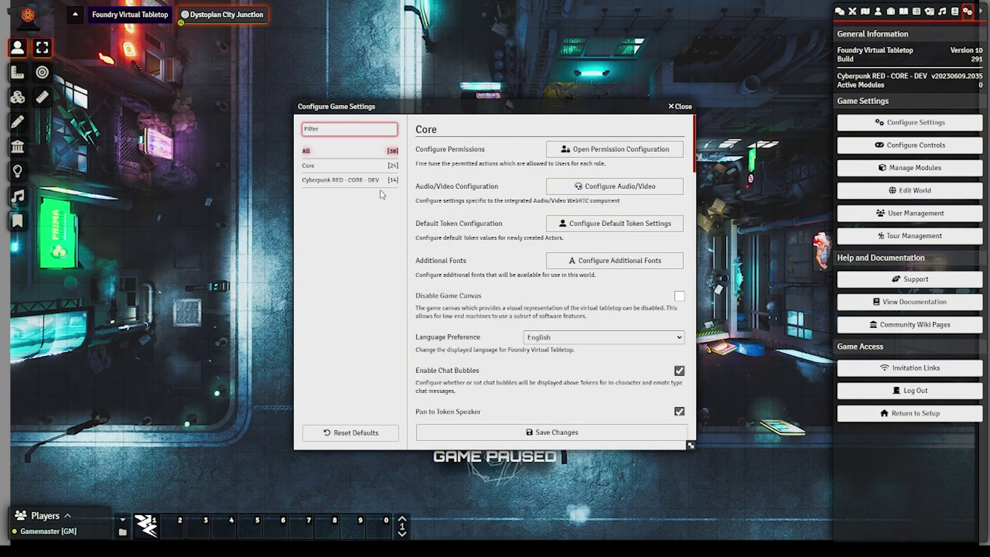
left_click(351, 182)
left_click(555, 196)
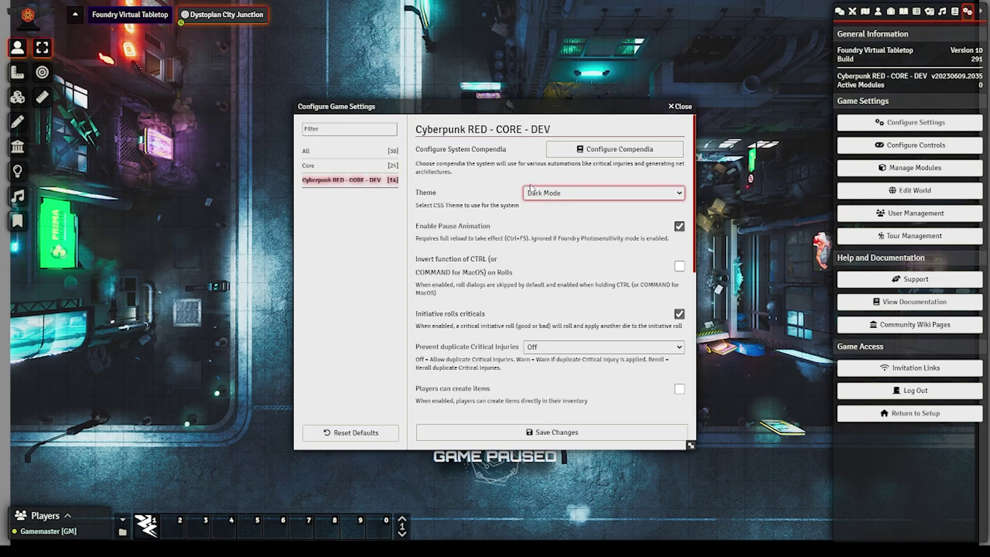
left_click(549, 431)
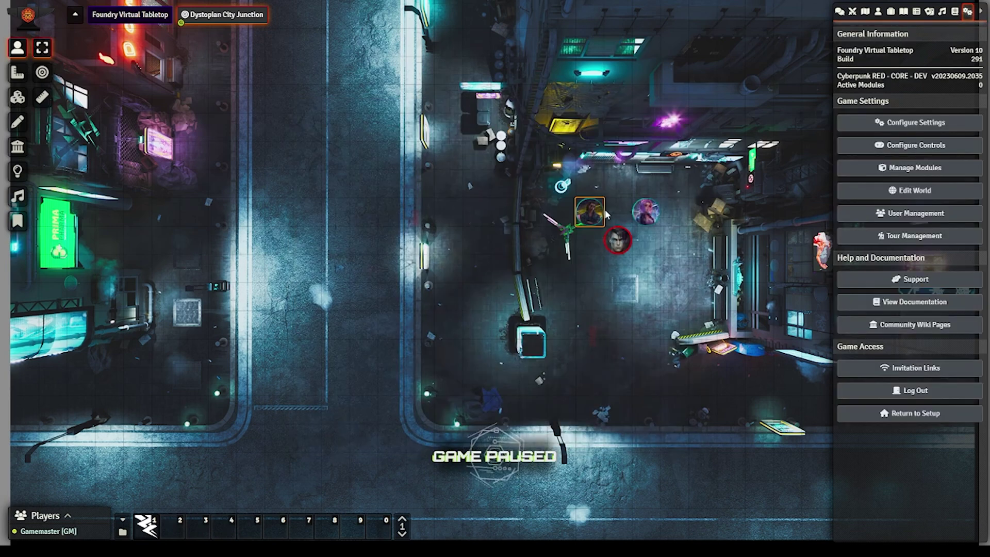
double_click(601, 214)
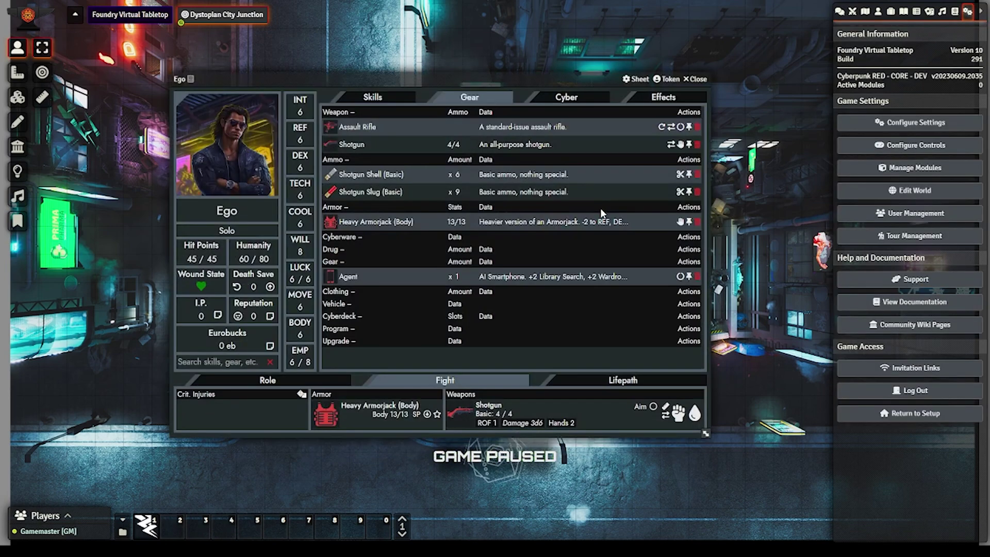
left_click(375, 99)
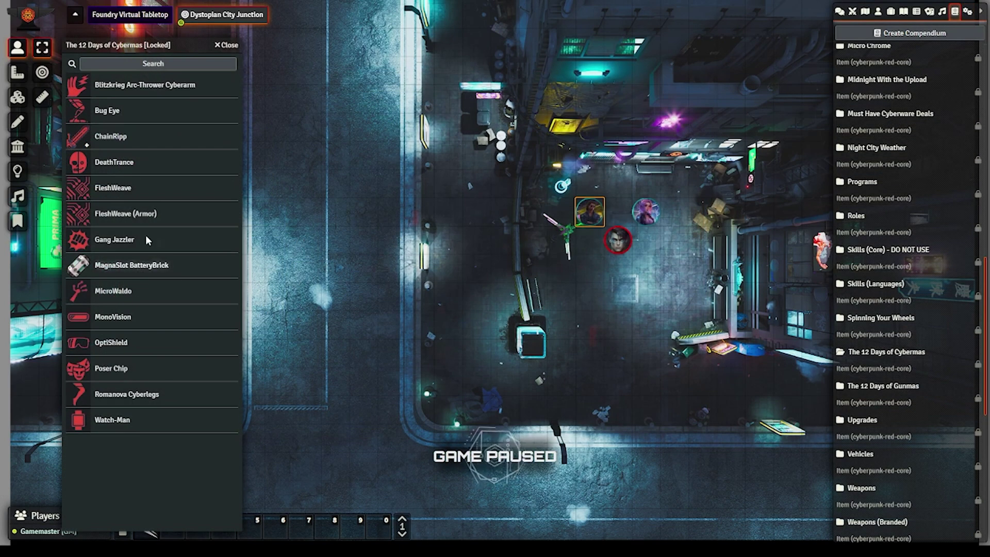
Step: Browse the items in The 12 Days of Cybermas and Upgrades compendiums
left_click(229, 45)
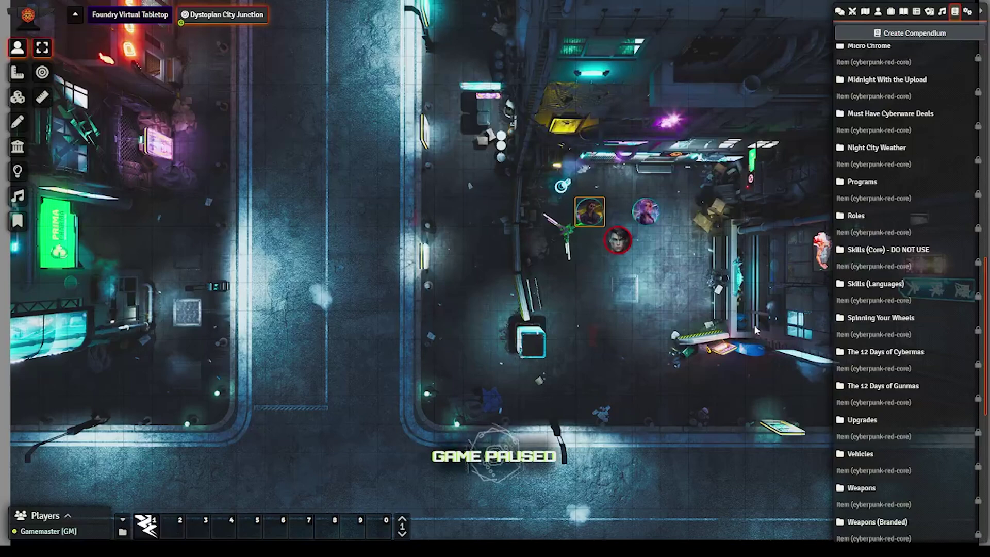
left_click(870, 428)
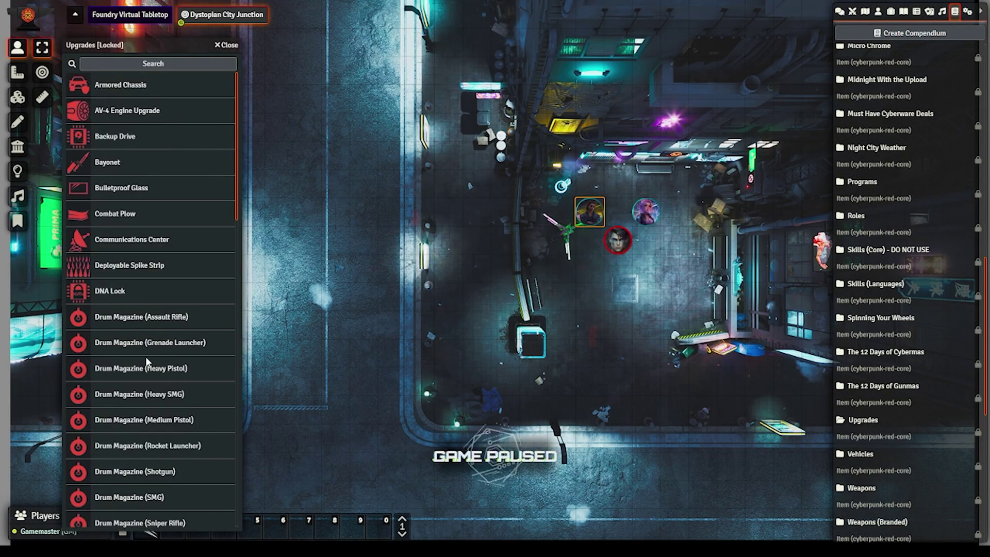
scroll(149, 351, "down", 5)
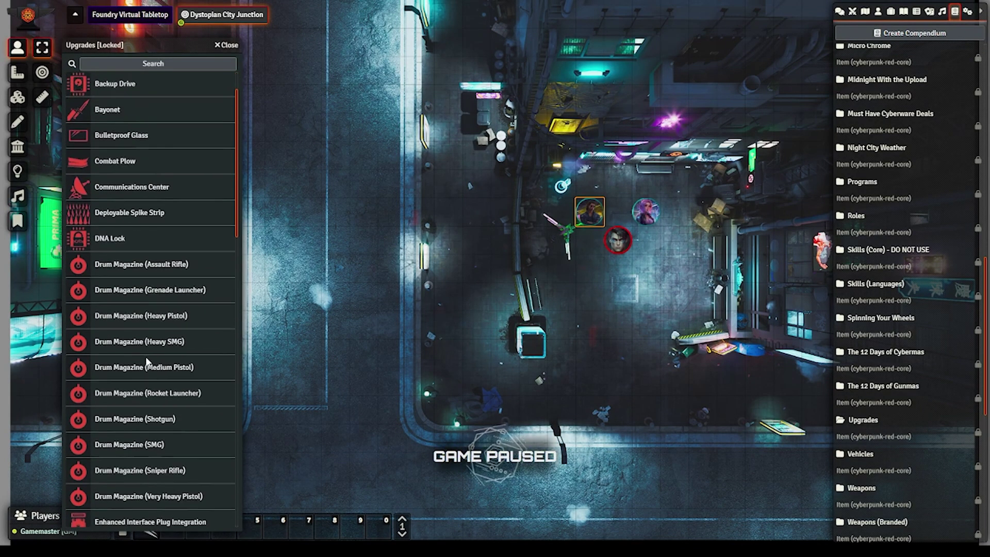
left_click(219, 47)
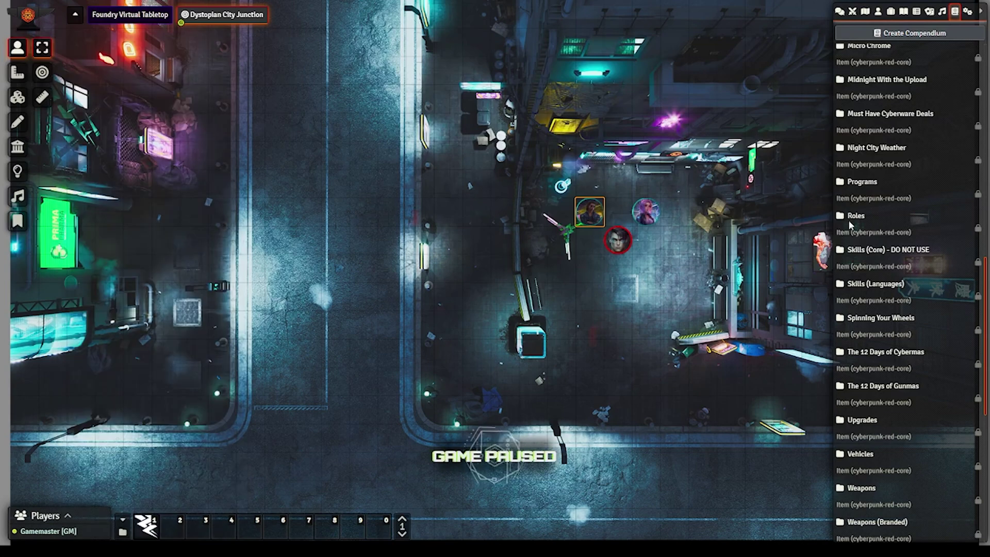
scroll(937, 198, "up", 6)
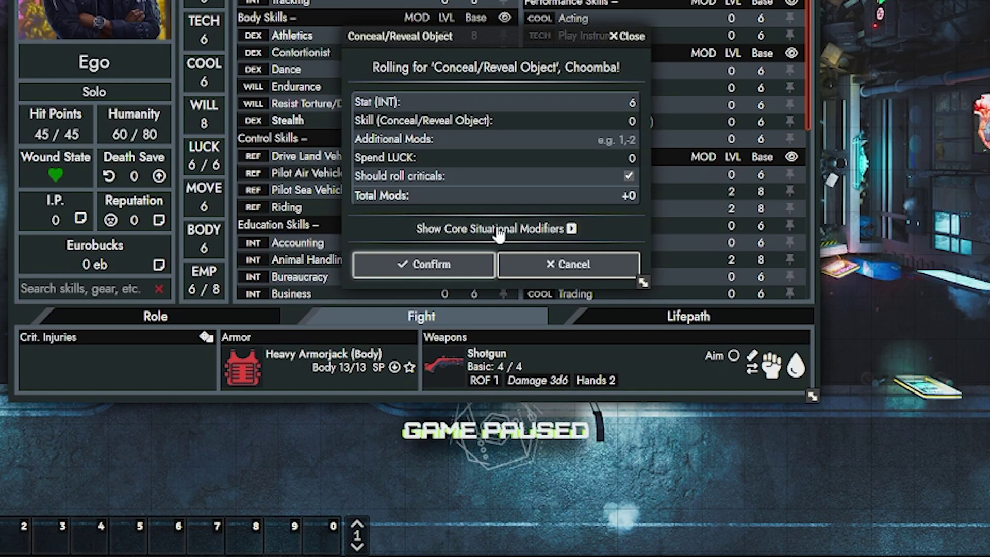
Step: Roll Ego's Conceal/Reveal Object skill with the Extremely stressed situational modifier applied
left_click(566, 227)
left_click(631, 403)
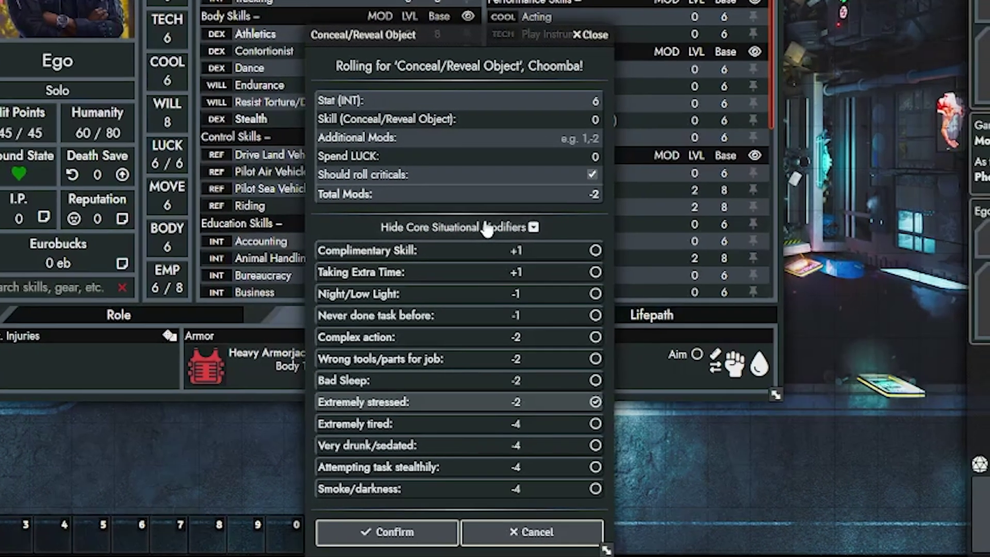
left_click(505, 227)
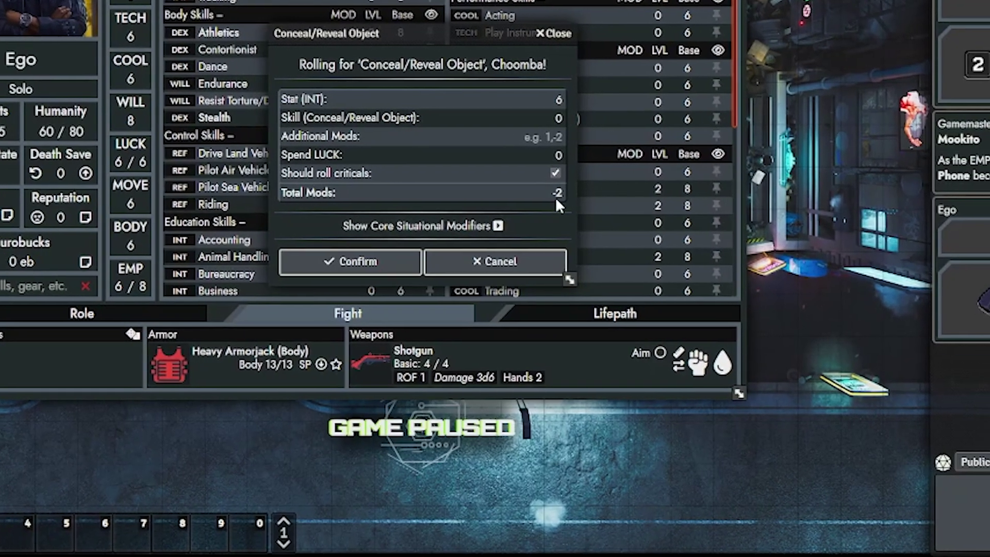
mouse_move(612, 195)
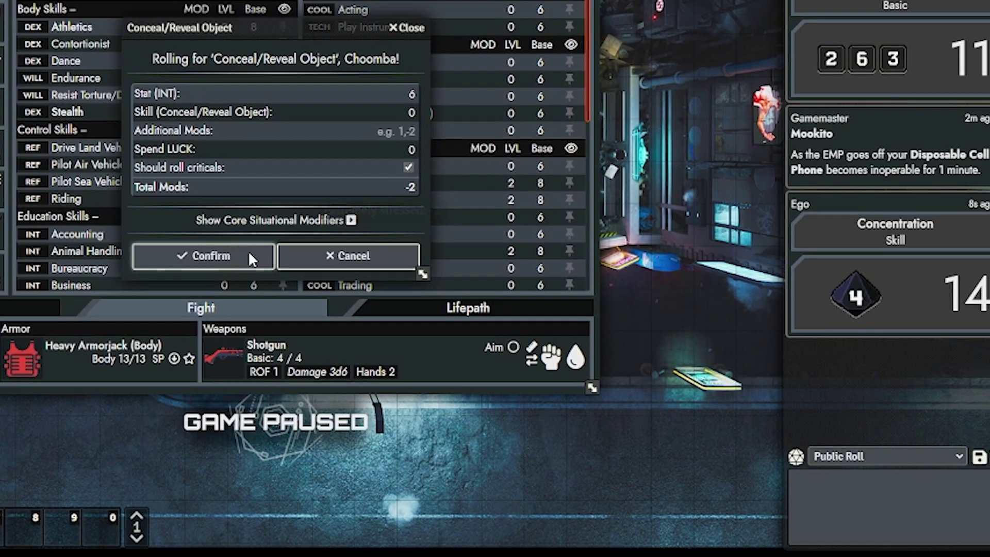
left_click(286, 258)
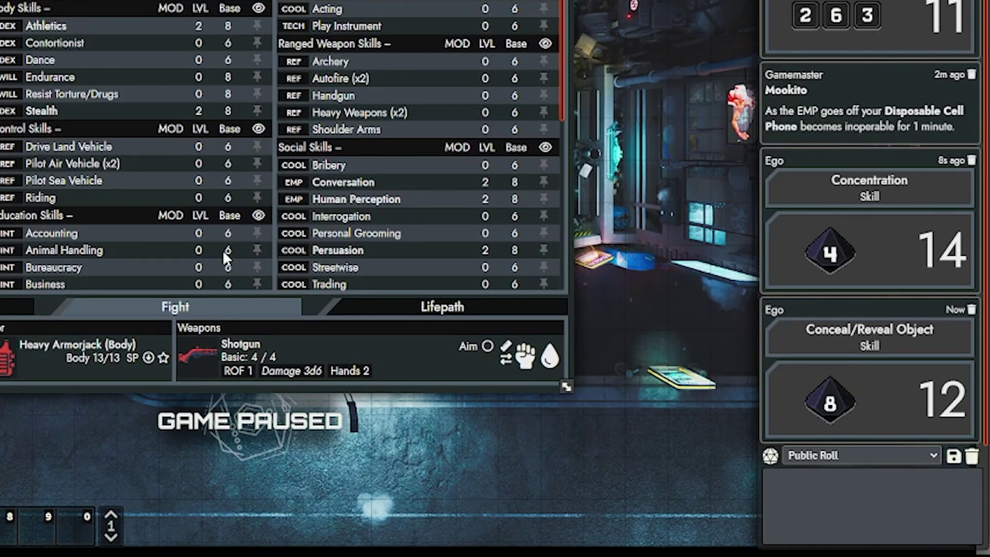
key("Escape")
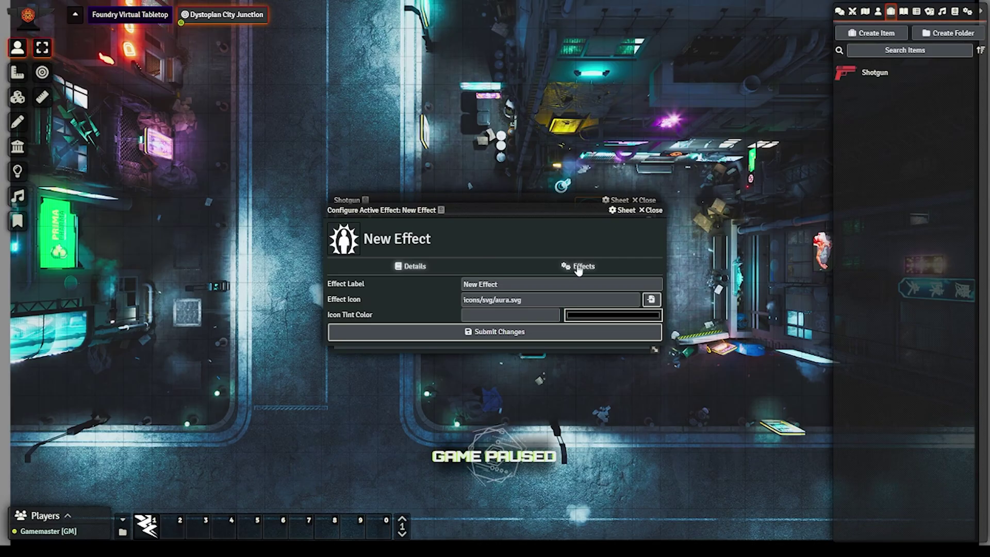
Step: Add an Accounting skill modifier to the Shotgun's new active effect, mark it situational, and close both windows
left_click(579, 266)
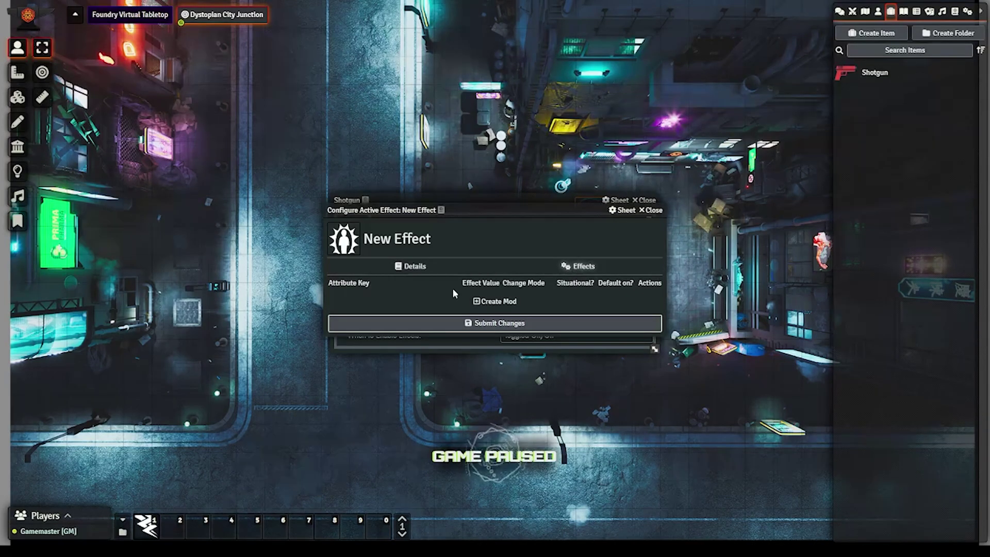
left_click(472, 301)
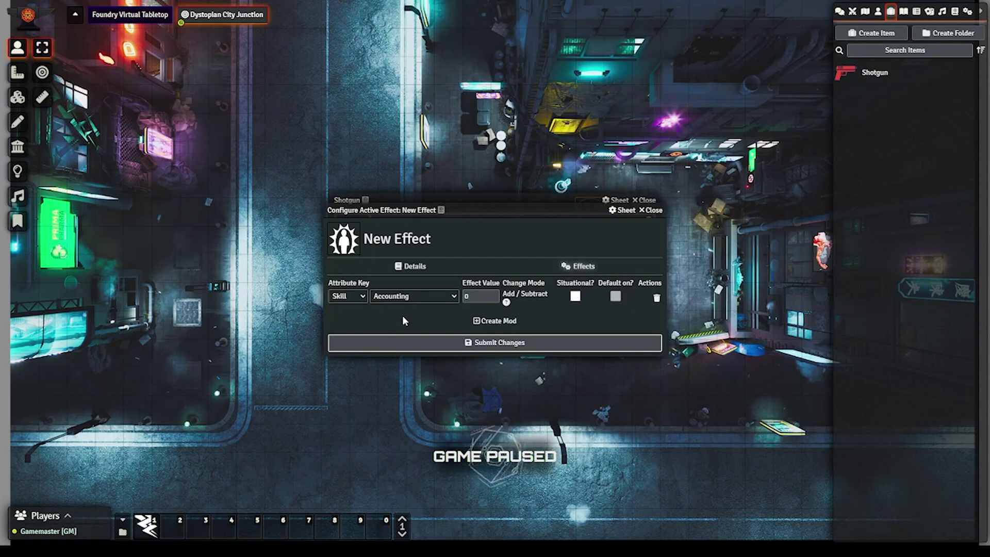
left_click(576, 297)
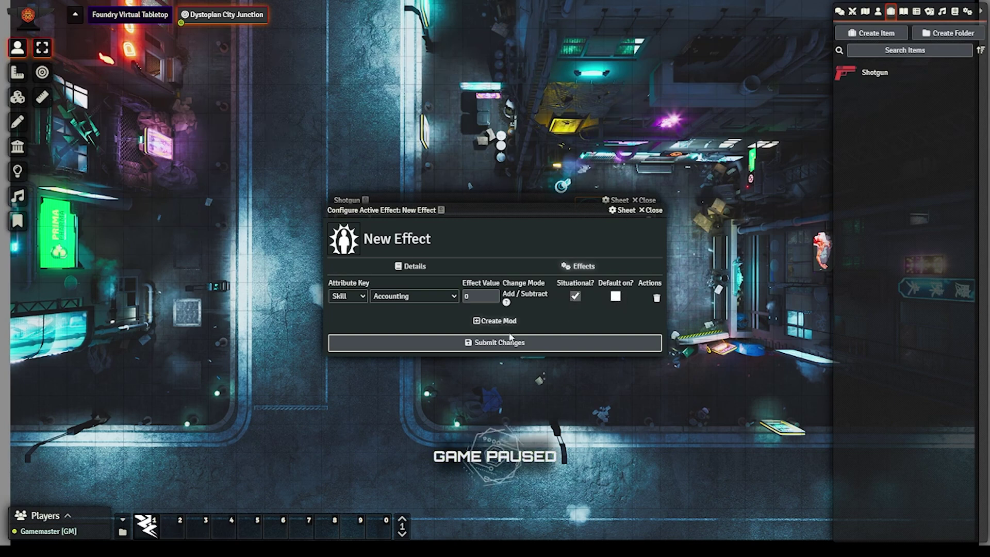
left_click(651, 210)
left_click(646, 200)
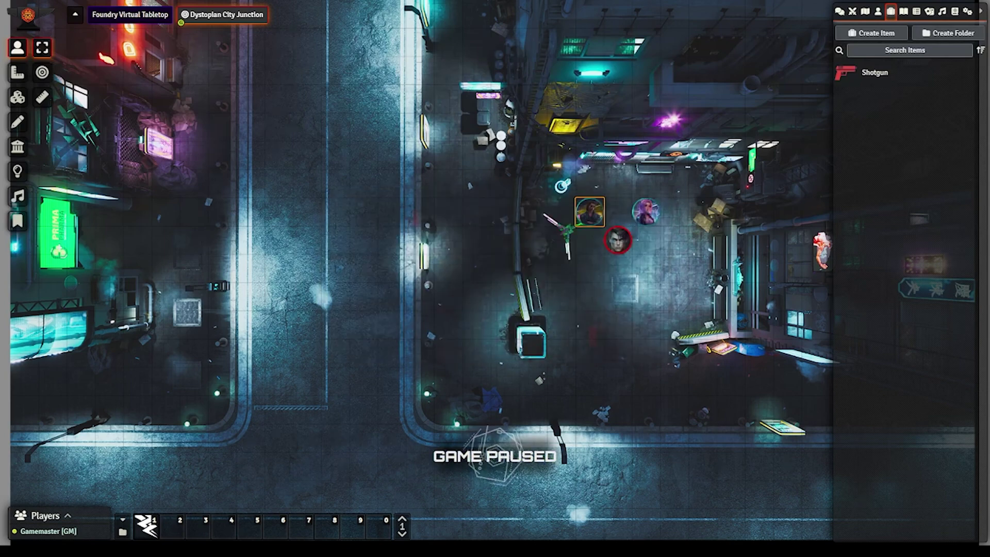
Step: Open Ego's character sheet and view the Eurobucks and Reputation ledgers, closing each one
double_click(589, 211)
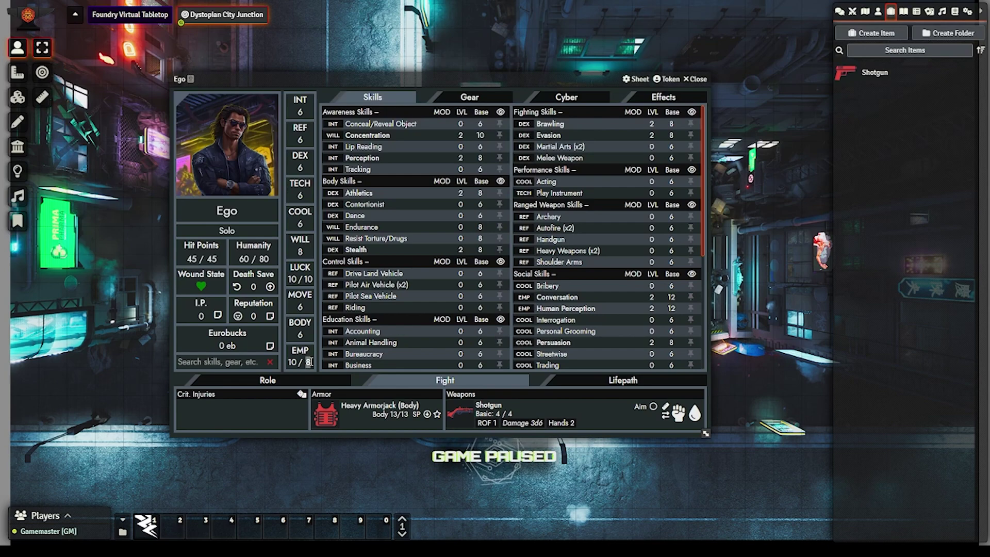
left_click(269, 345)
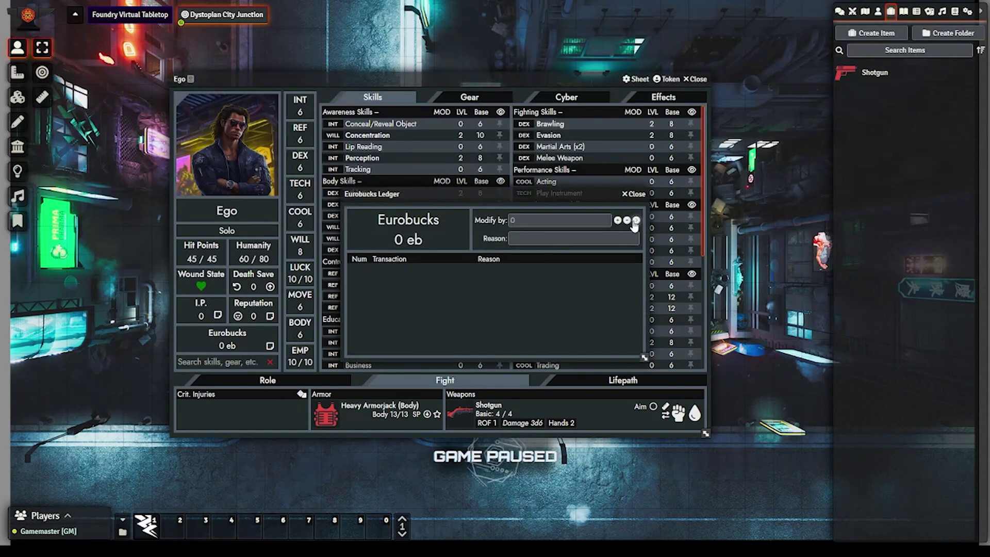
left_click(634, 195)
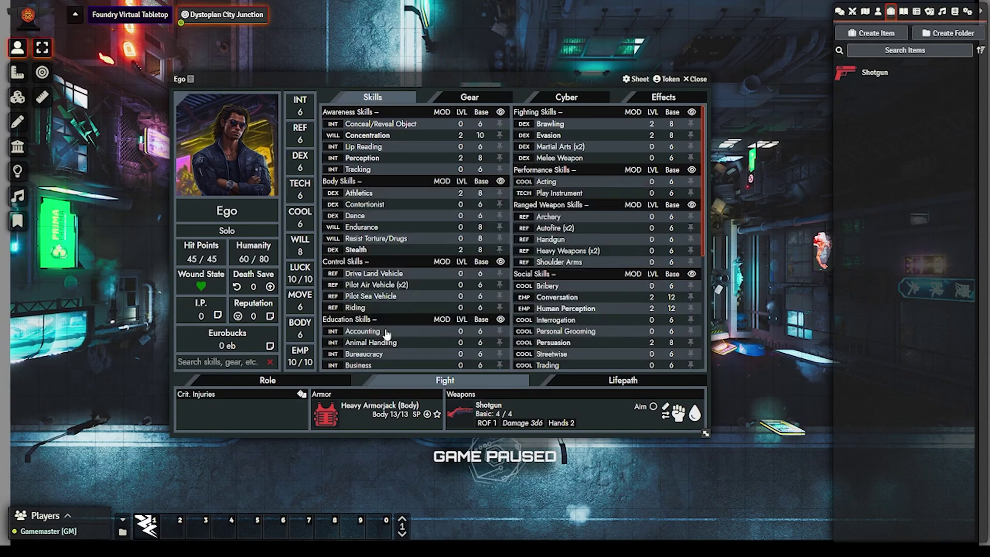
left_click(270, 316)
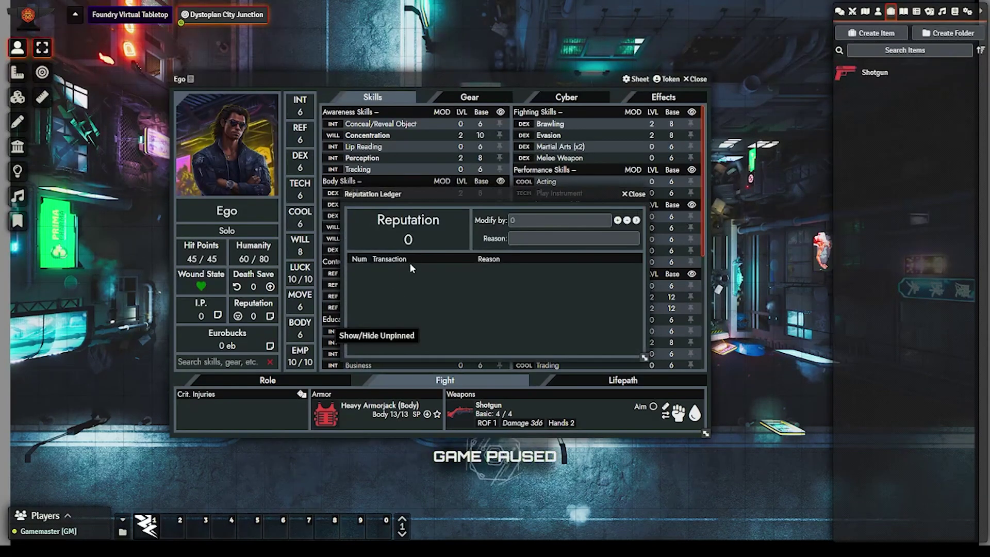
key("Escape")
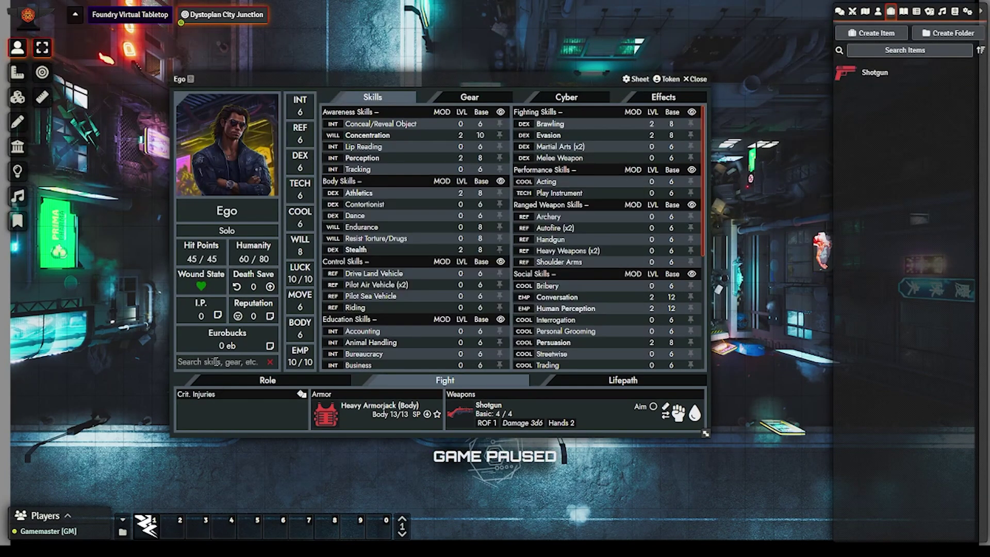
Step: Search Ego's sheet for "briber" and for "local", clearing the search text after each
left_click(216, 362)
type("briber")
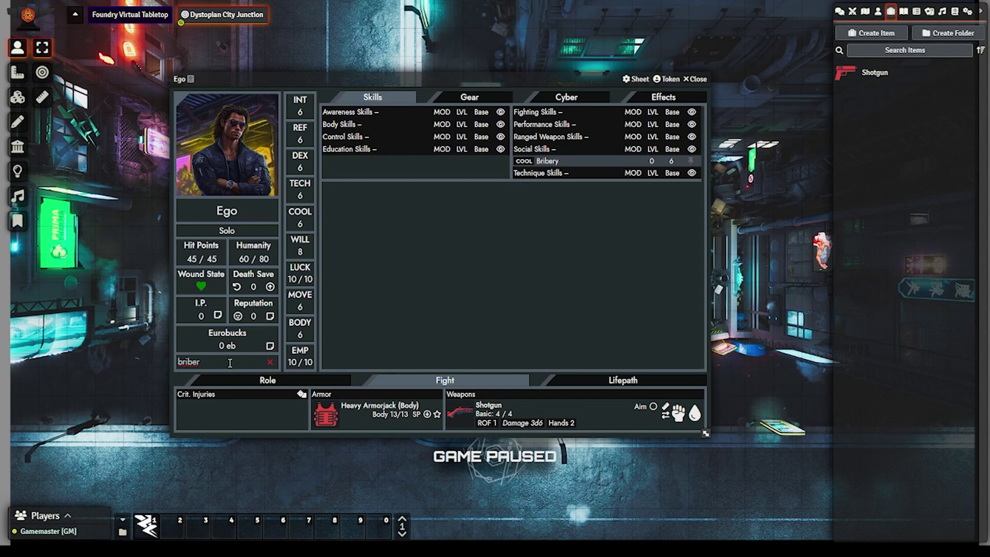
key("BackSpace")
key("BackSpace")
key("BackSpace")
key("BackSpace")
key("BackSpace")
type("local")
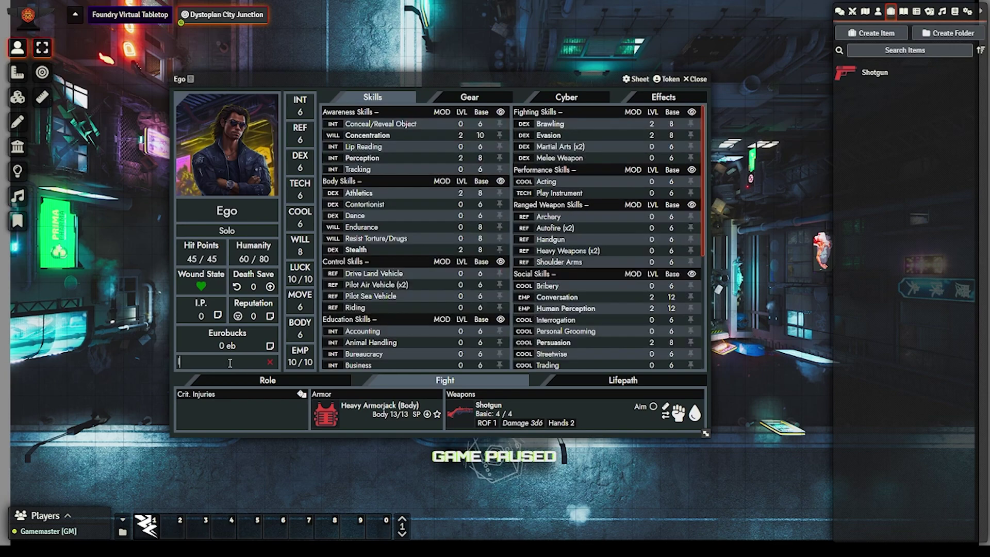
key("BackSpace")
key("BackSpace")
key("BackSpace")
key("BackSpace")
key("BackSpace")
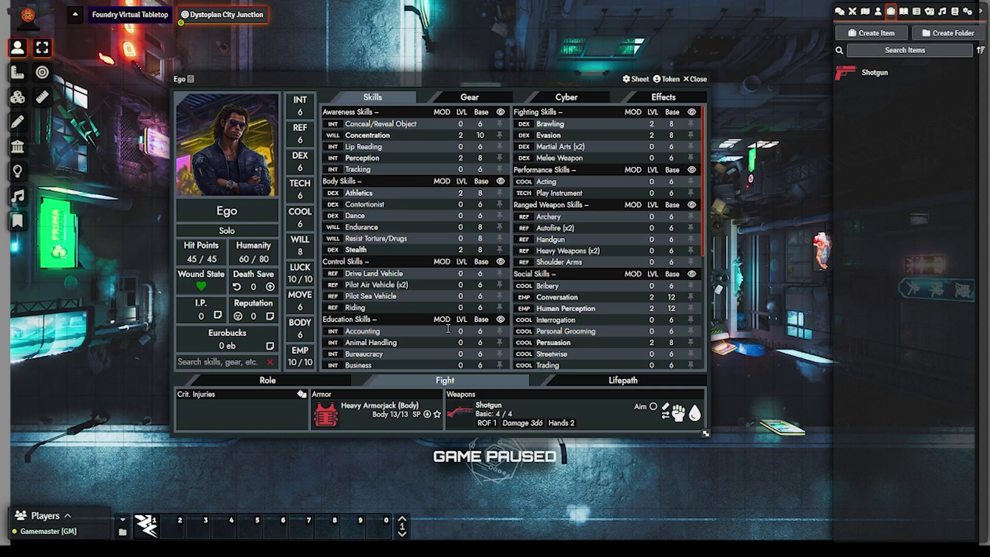
Step: Unequip the Shotgun and equip the Assault Rifle in Ego's gear
left_click(466, 103)
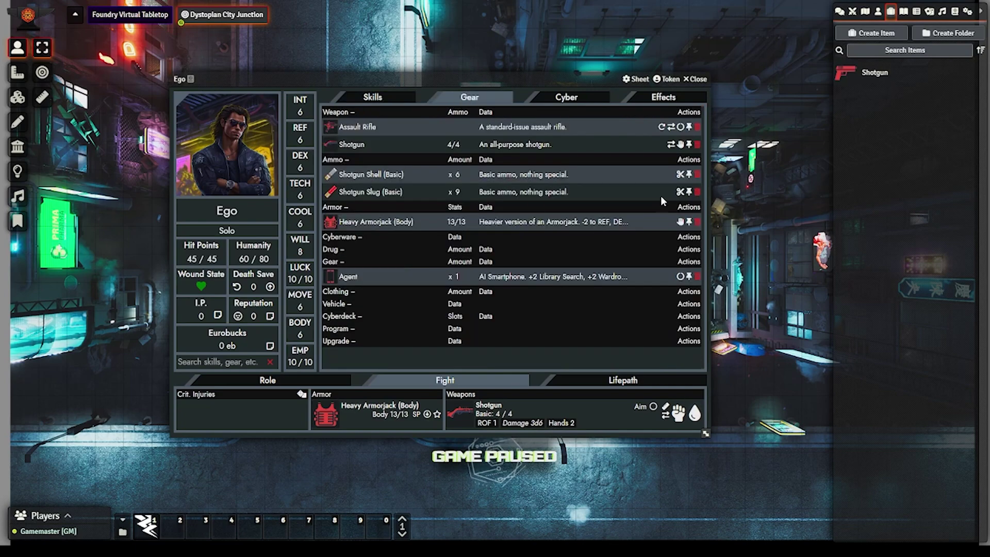
left_click(680, 145)
left_click(681, 127)
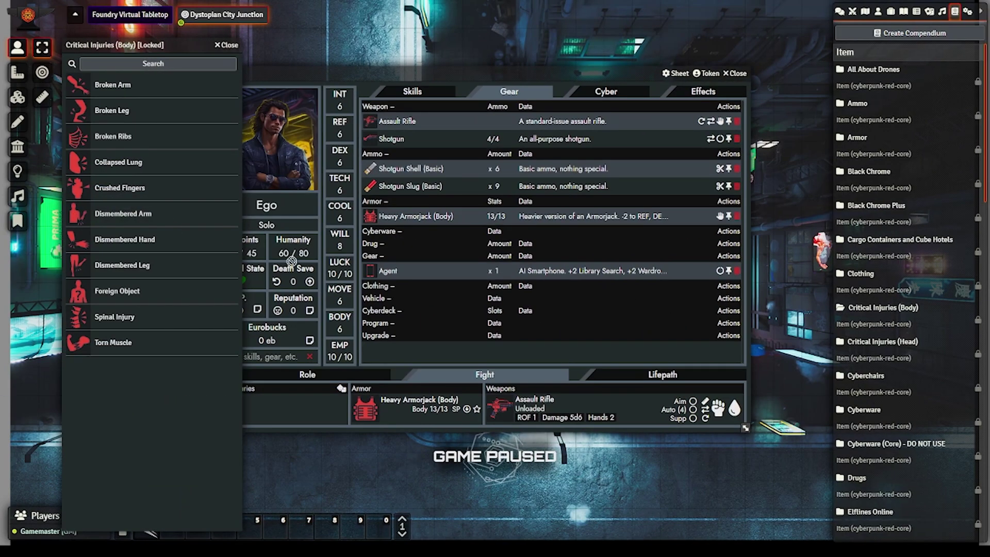
Step: Add the Dismembered Arm injury from the Critical Injuries (Body) compendium to Ego's critical injuries and close the compendium
left_click_drag(292, 262, 288, 402)
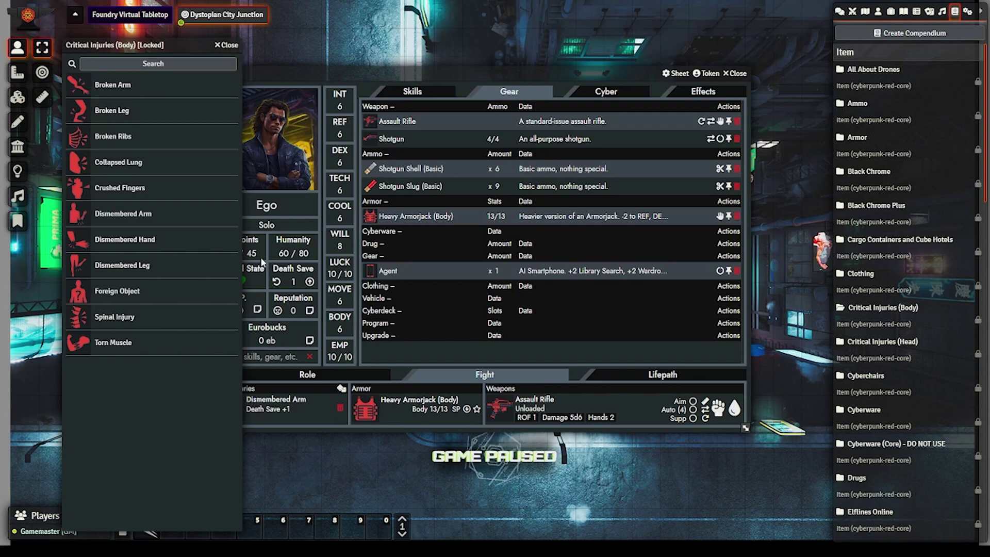
left_click(220, 46)
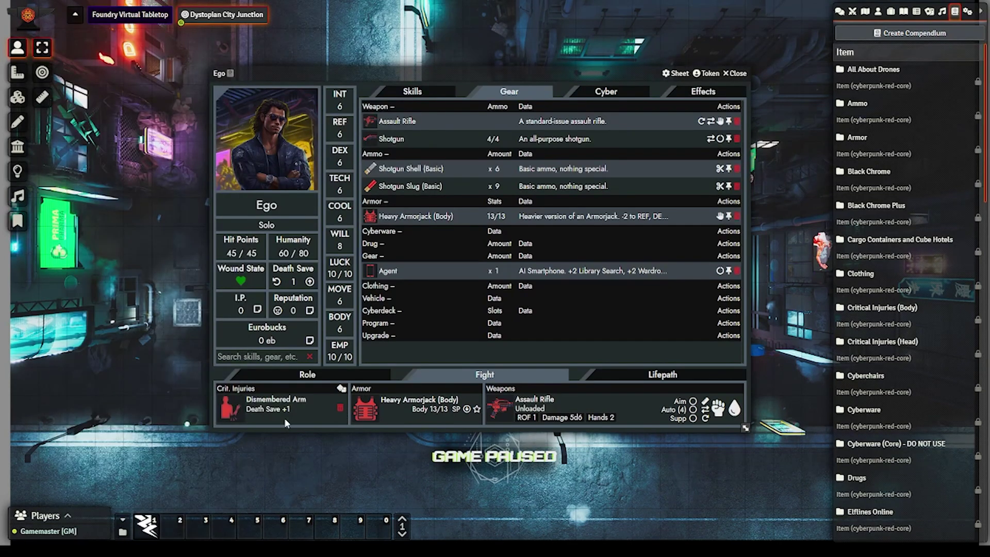
left_click(260, 405)
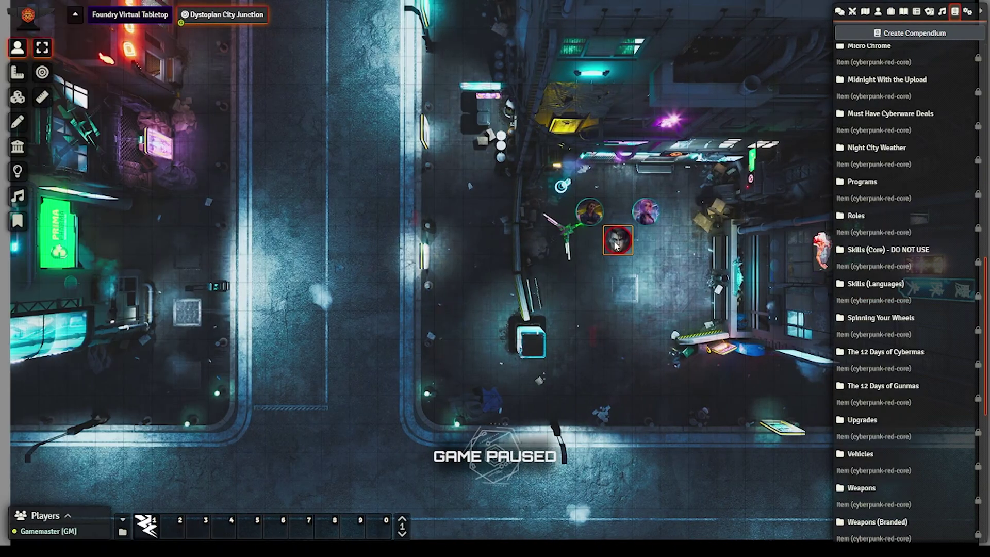
Step: Open Mookito's sheet and install the Sniping Scope from the special gear into the Assault Rifle
double_click(617, 246)
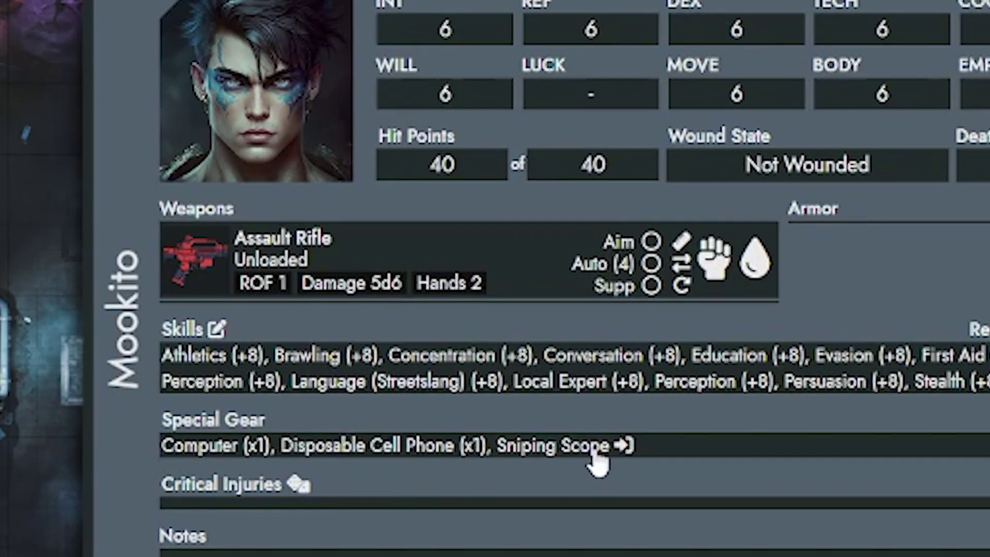
left_click(626, 444)
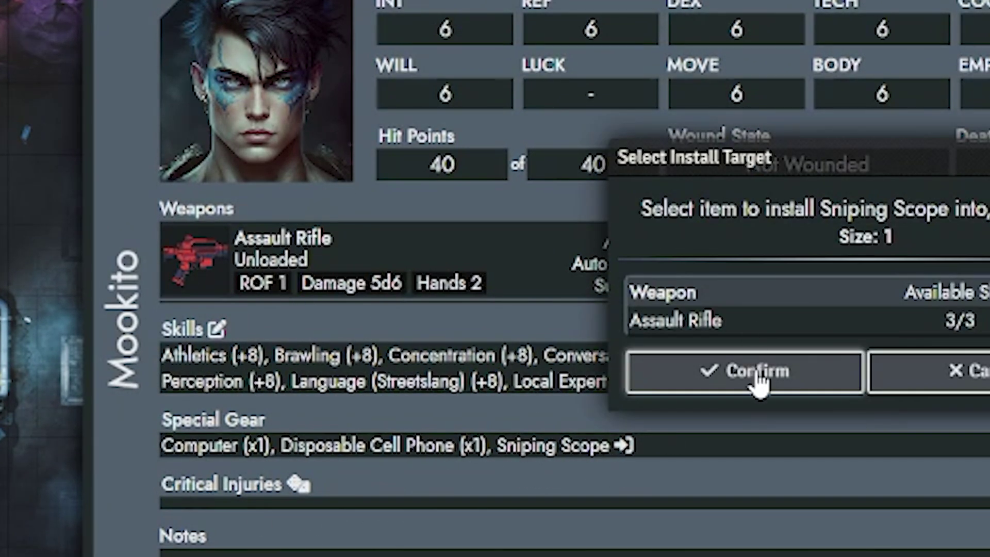
left_click(756, 376)
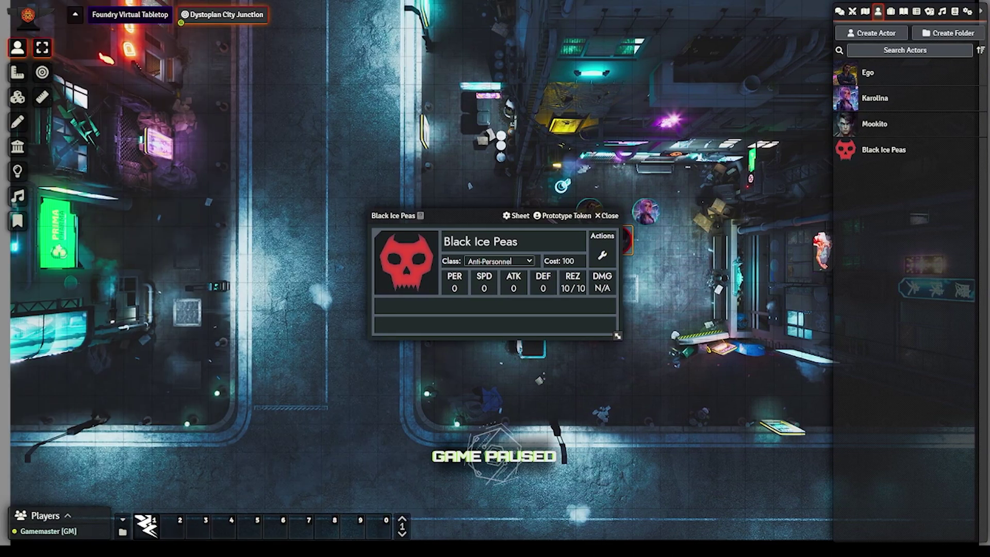